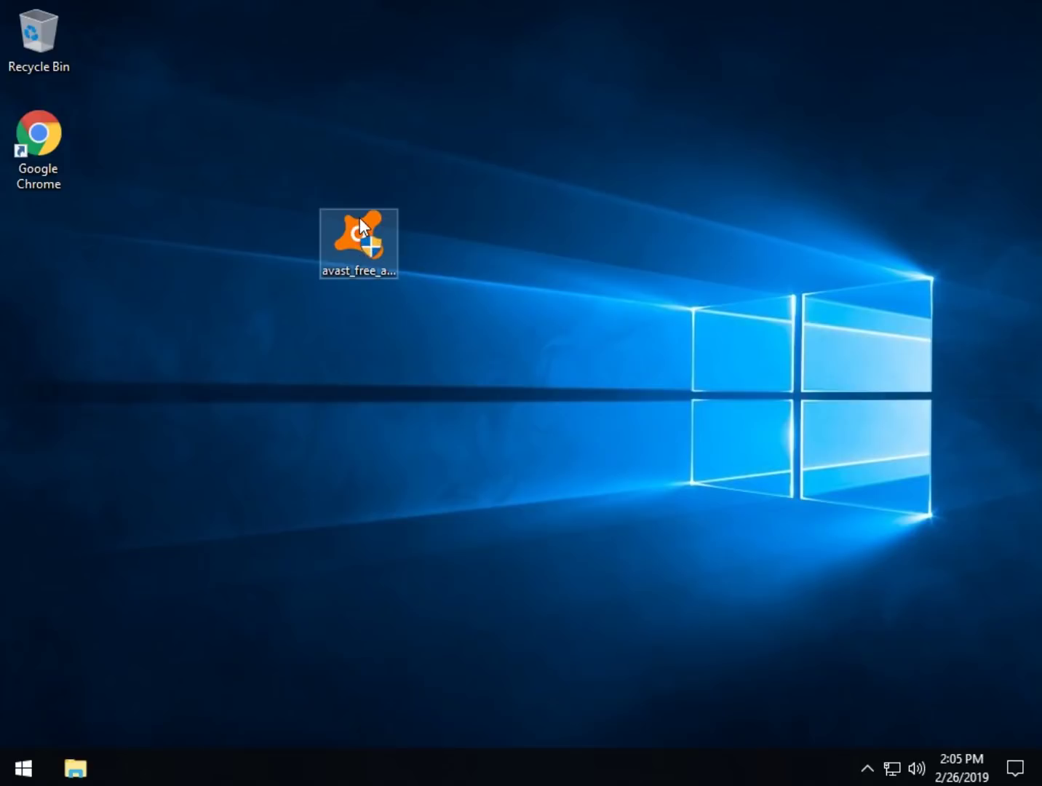
# - Launch the Avast Free Antivirus offline installer with permission to make changes and exclude Avast Secure Browser from the installation
pyautogui.doubleClick(359, 240)
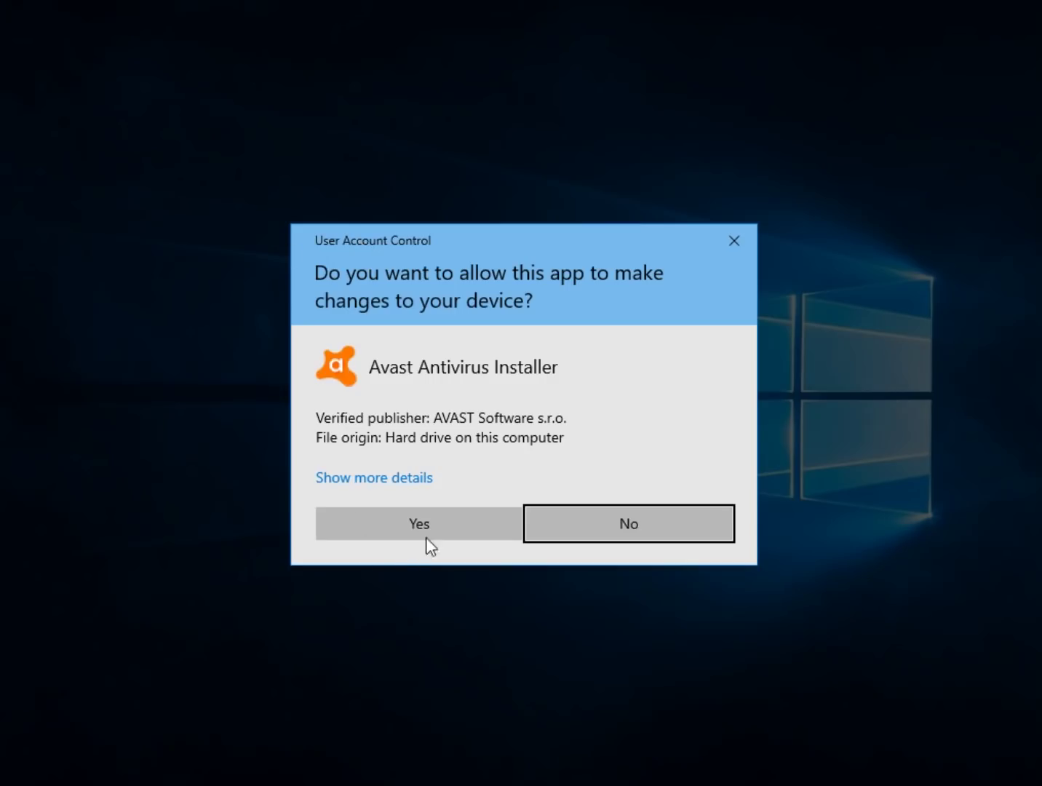
pyautogui.click(441, 525)
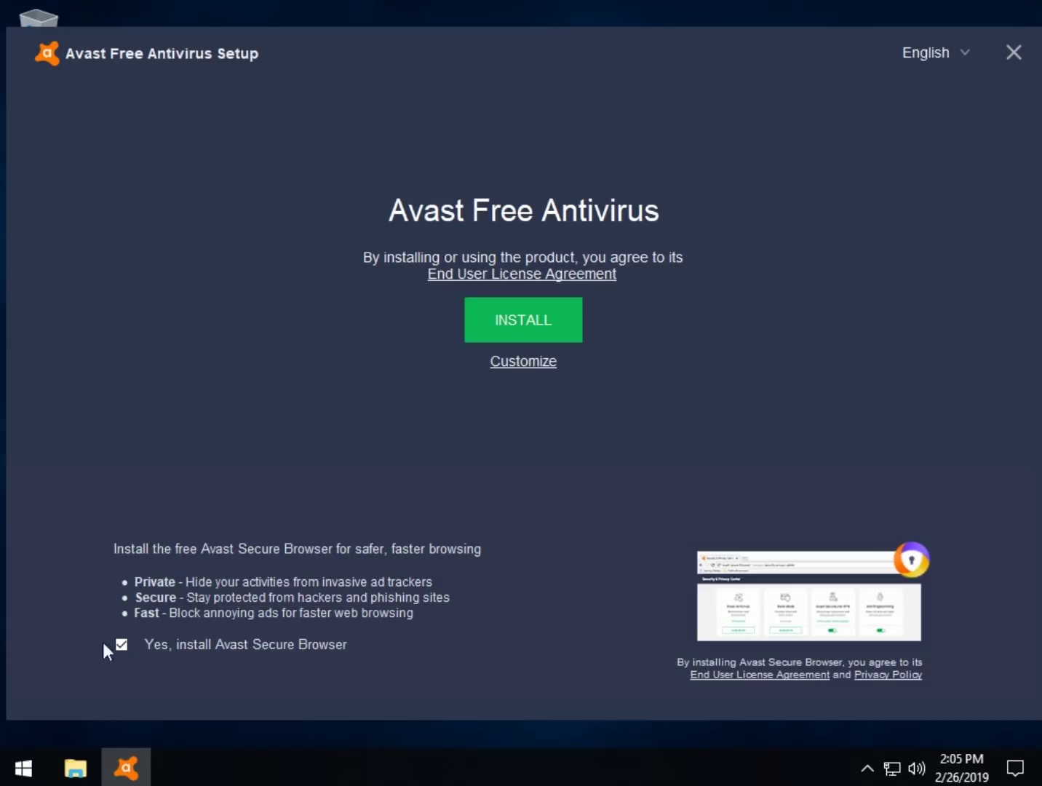
pyautogui.click(121, 643)
# - Customize the installation to the Minimal protection component set and start installing Avast
pyautogui.click(524, 362)
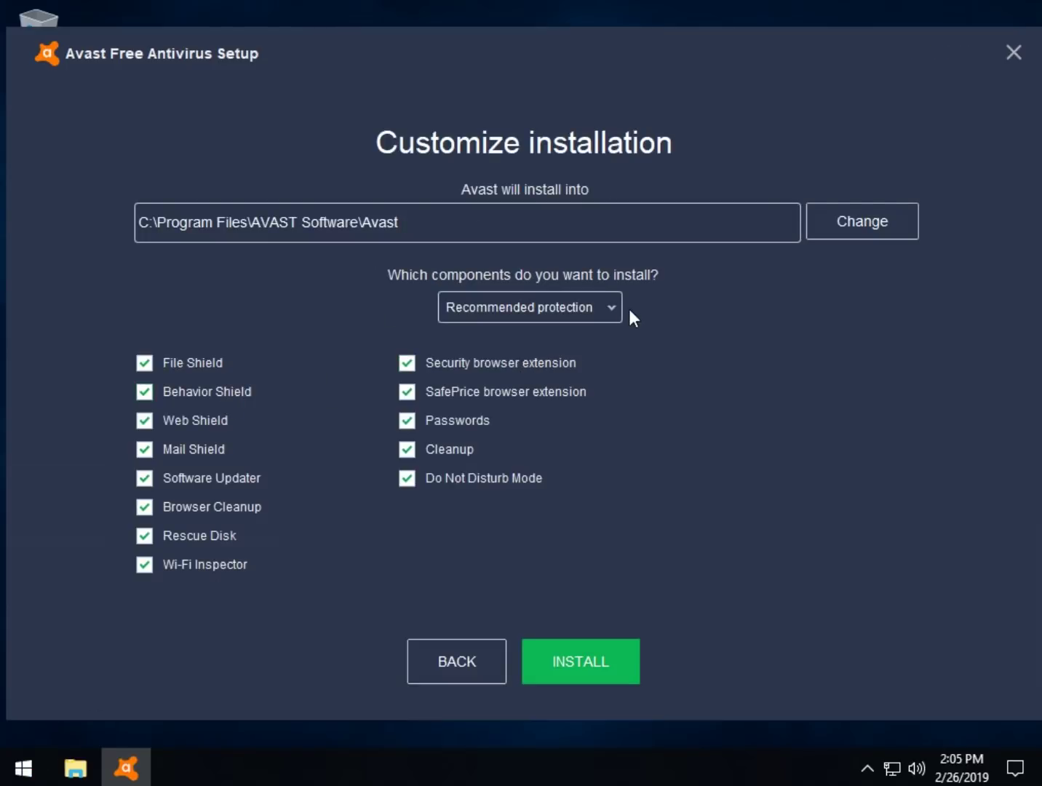
pyautogui.click(612, 306)
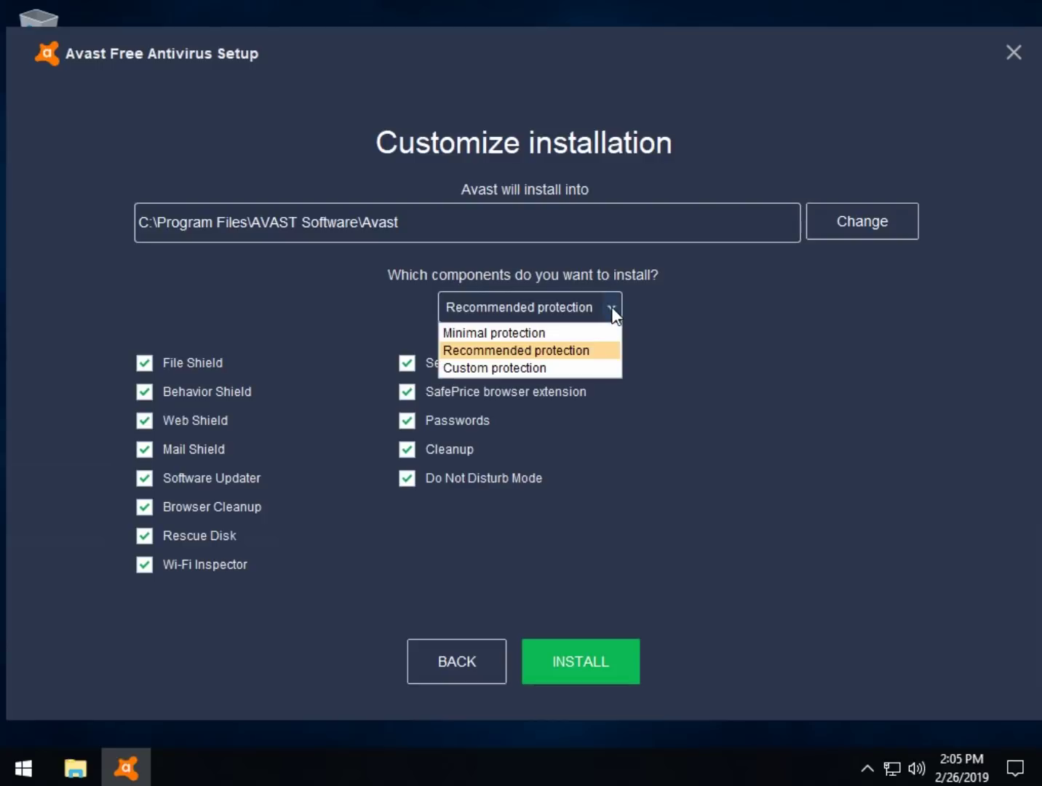
pyautogui.click(570, 336)
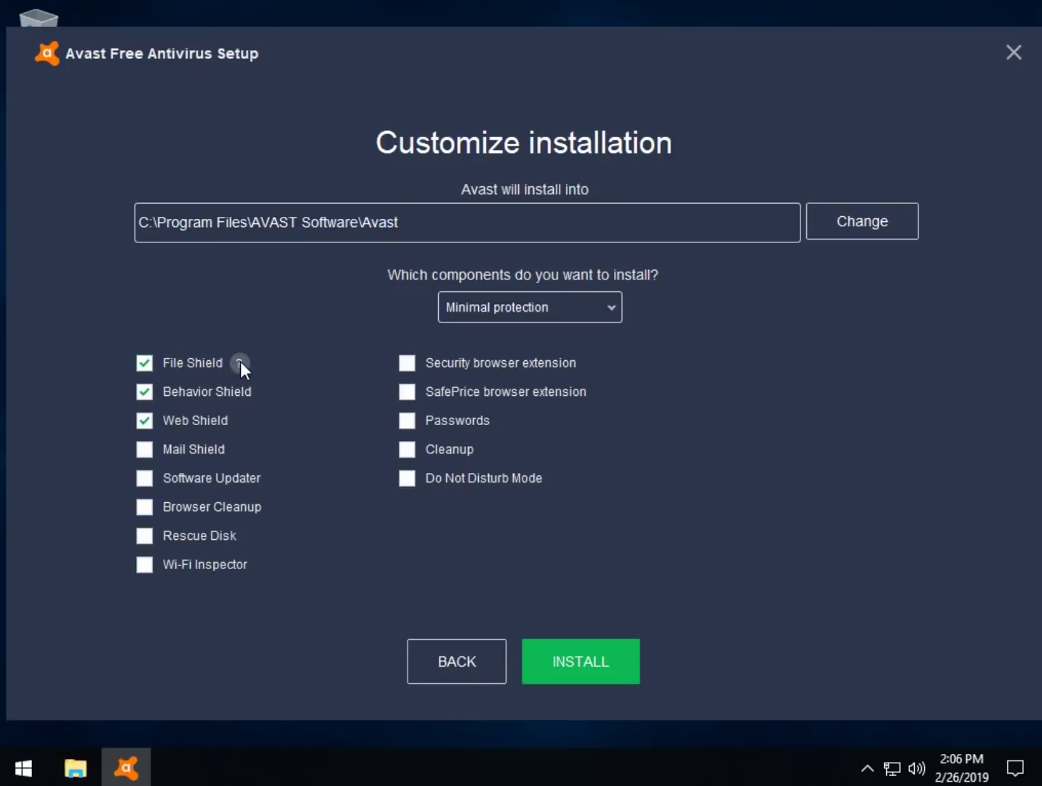
pyautogui.moveTo(242, 367)
pyautogui.moveTo(491, 454)
pyautogui.moveTo(246, 421)
pyautogui.moveTo(252, 535)
pyautogui.click(623, 664)
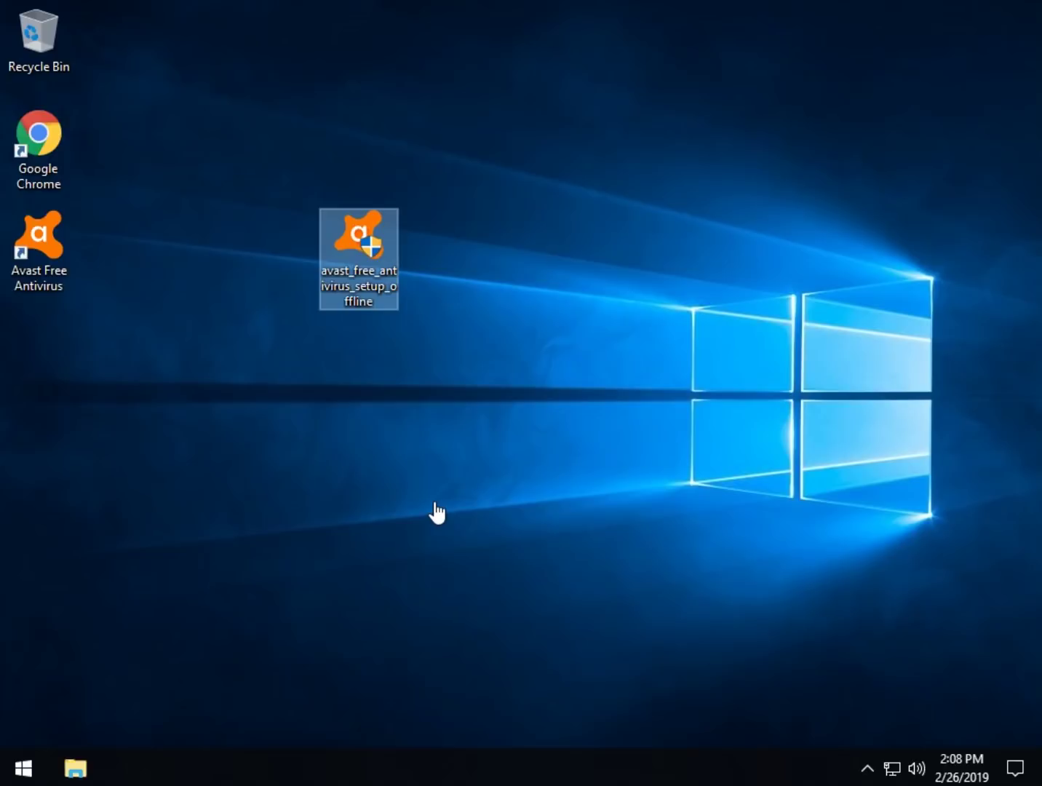
# - Finish the post-install welcome screens, declining the Android phone protection and postponing the Avast recommendation offer
pyautogui.click(435, 513)
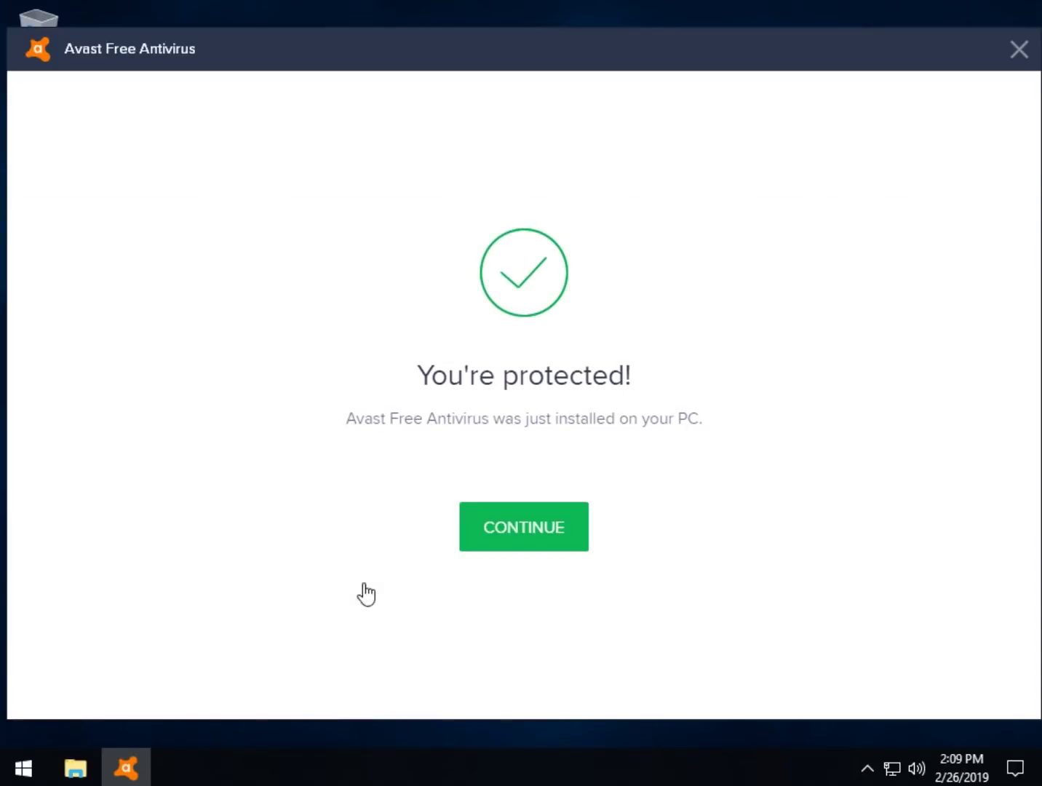
pyautogui.click(529, 536)
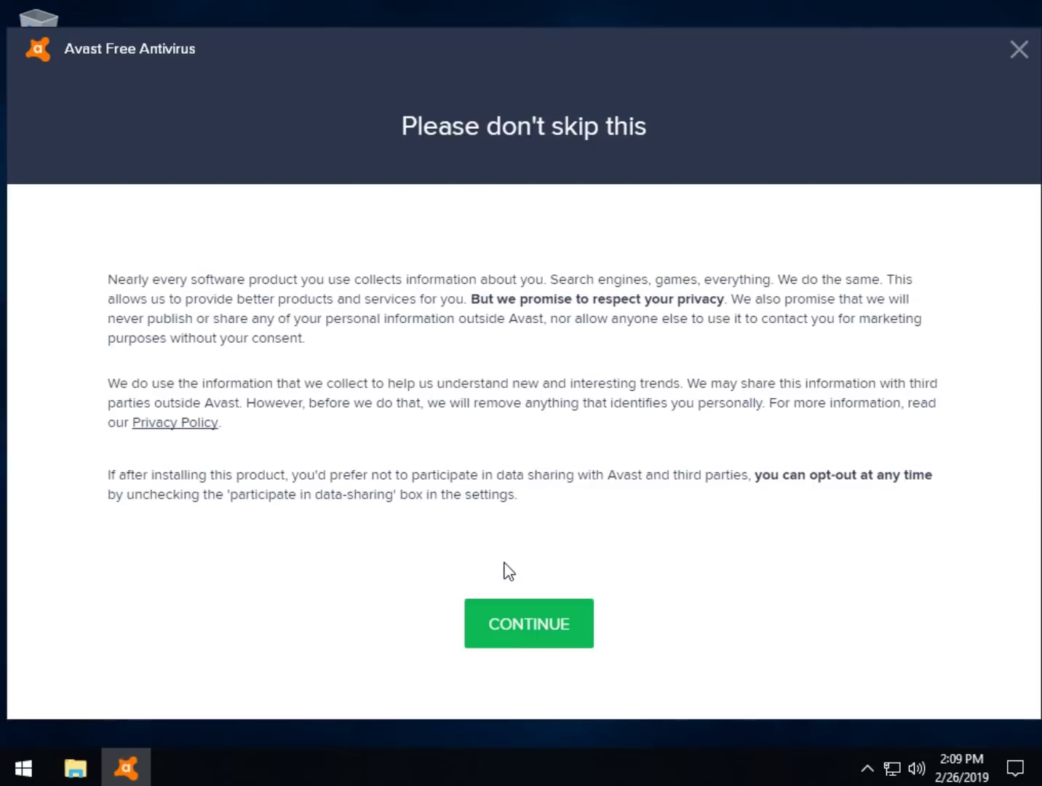
pyautogui.click(529, 626)
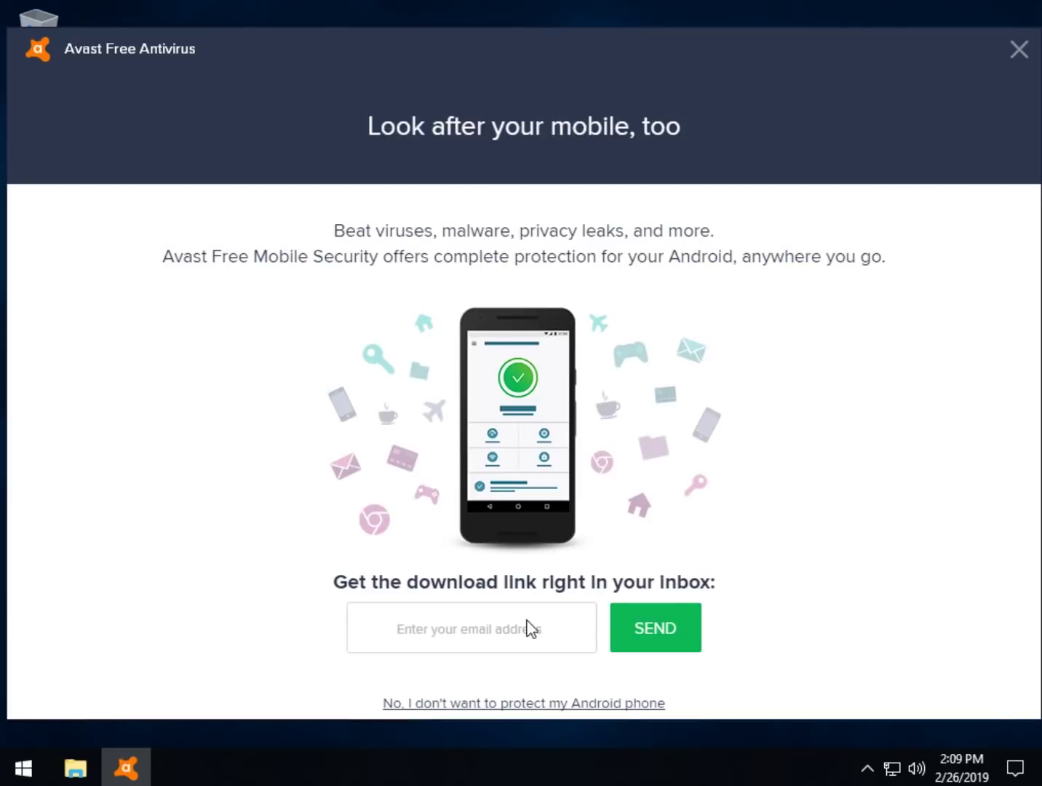
pyautogui.click(456, 703)
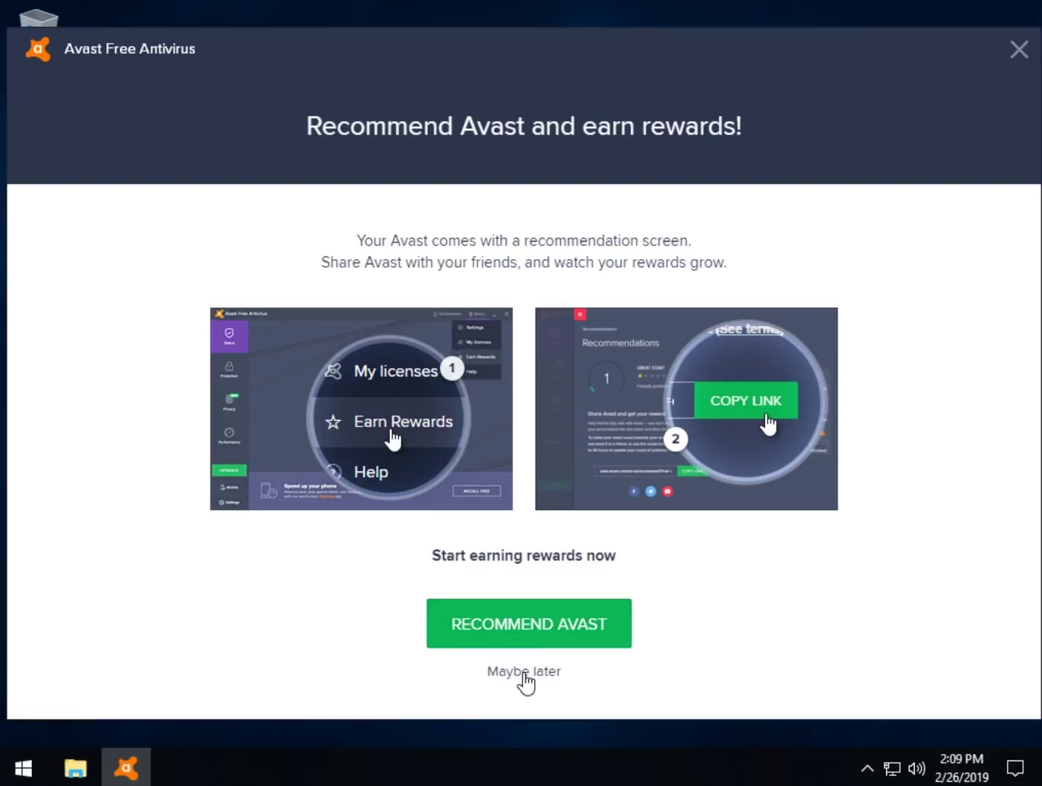
pyautogui.click(523, 671)
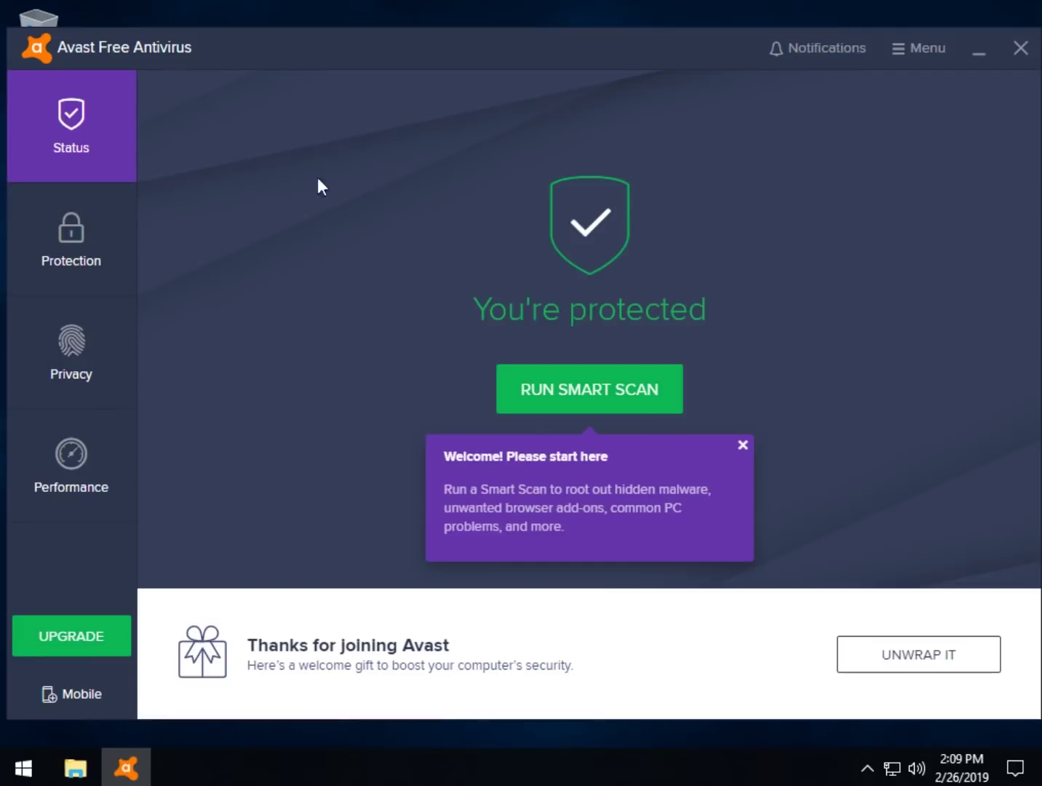
# - Turn off Avast sounds in the general notification settings
pyautogui.click(915, 55)
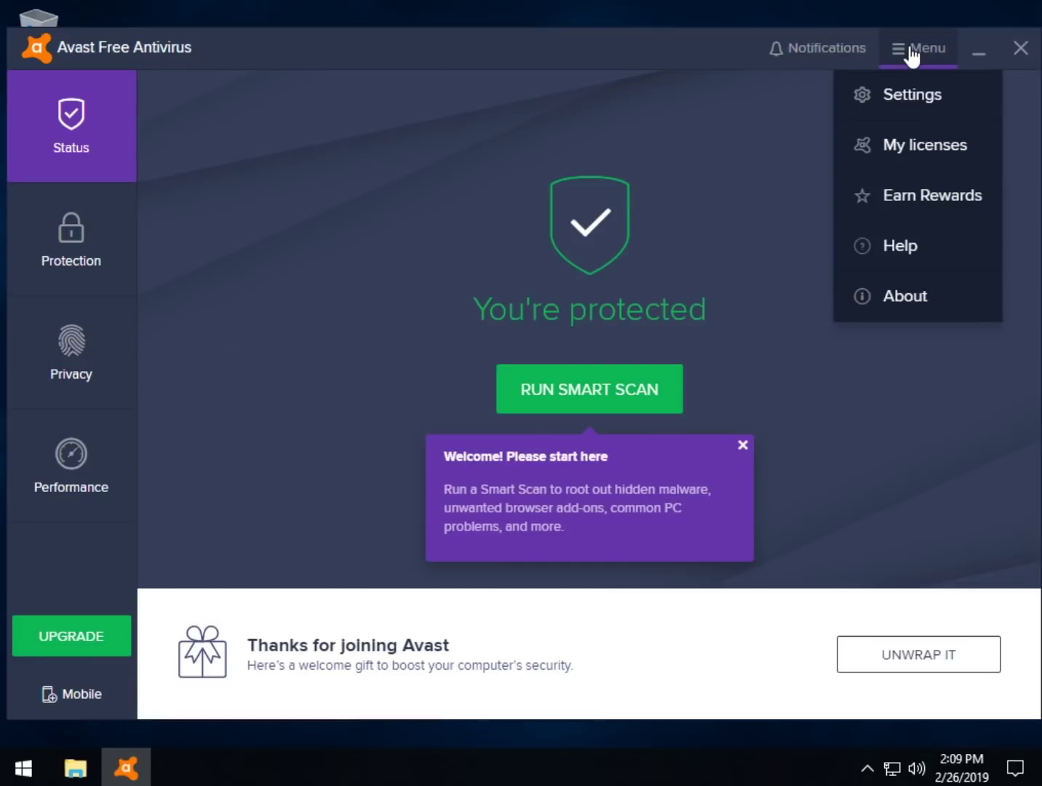
pyautogui.click(899, 100)
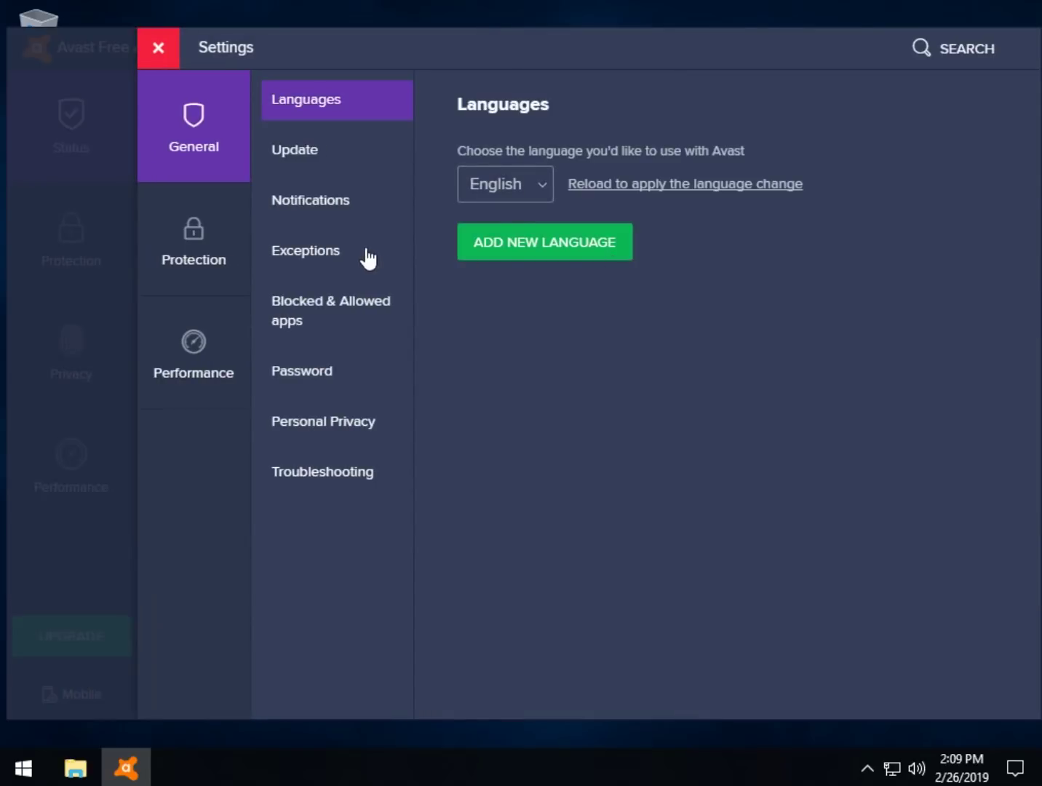
pyautogui.click(324, 202)
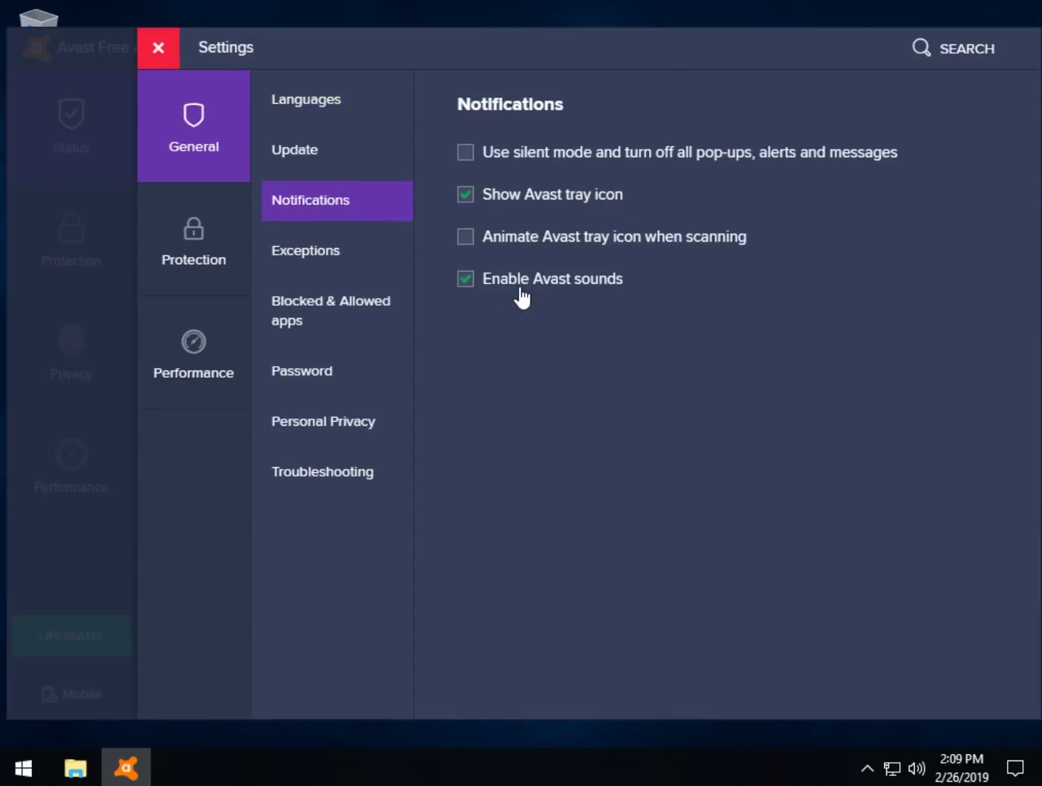
pyautogui.click(466, 279)
# - Disable sharing threat information with Avast and sharing usage data with 3rd parties in the personal privacy settings
pyautogui.click(332, 429)
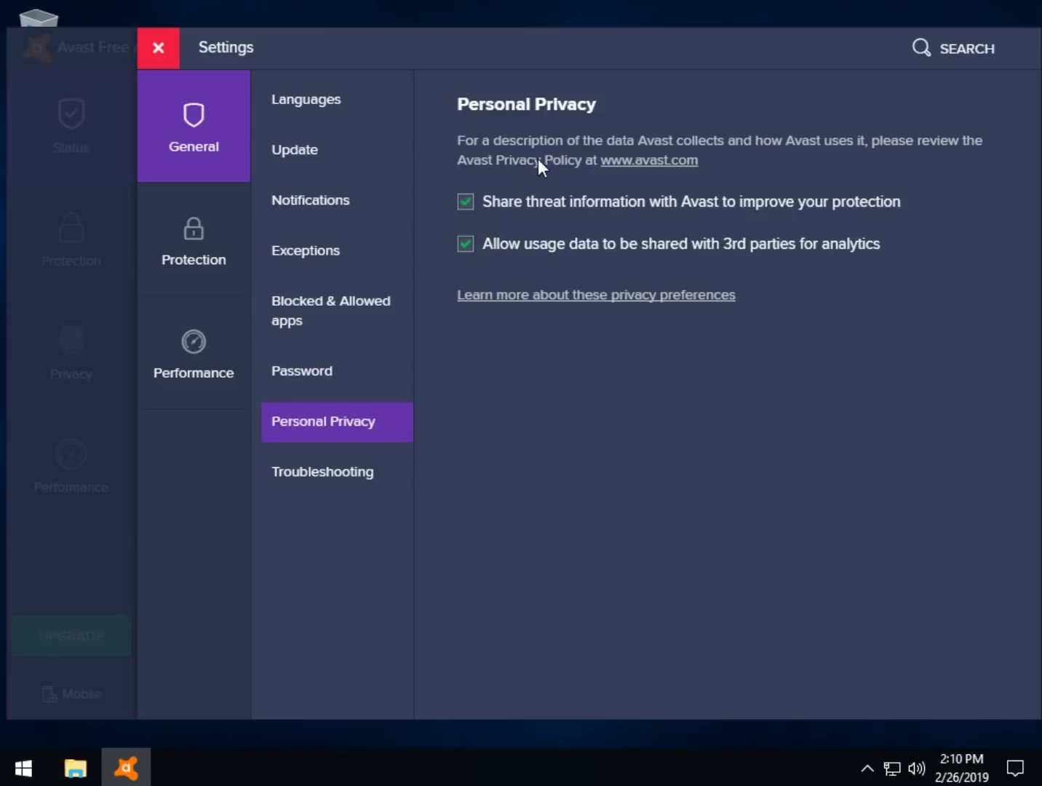
pyautogui.click(580, 203)
pyautogui.click(556, 258)
pyautogui.click(130, 770)
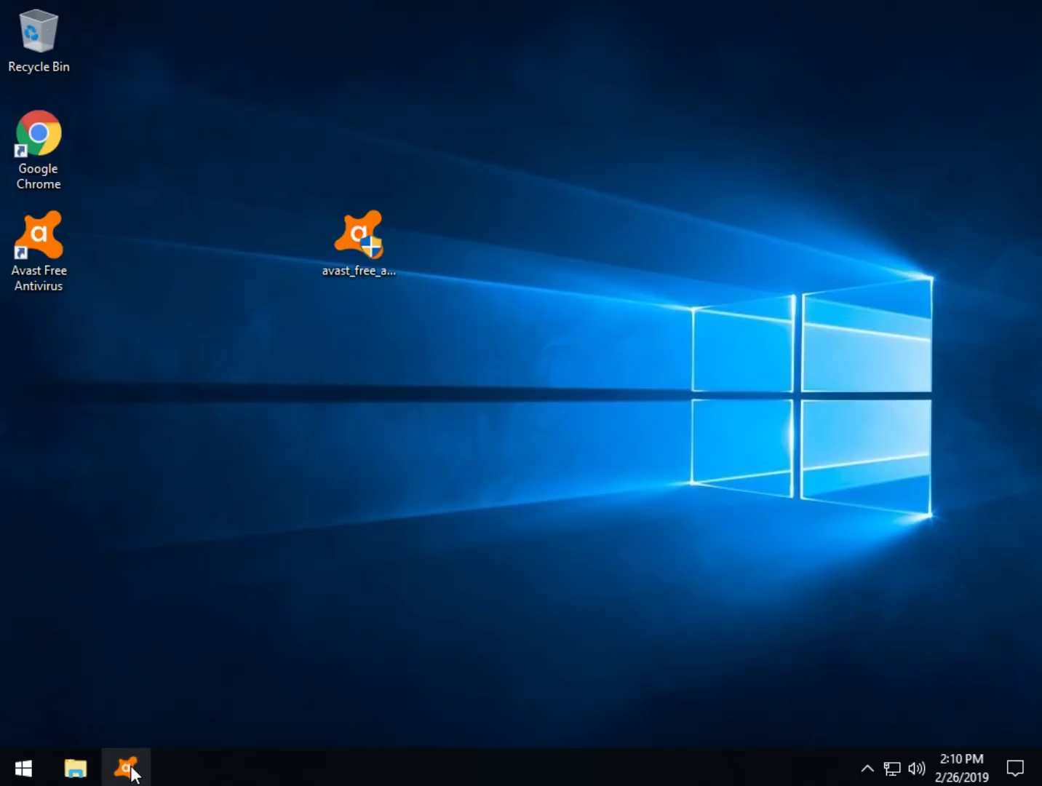
pyautogui.click(130, 770)
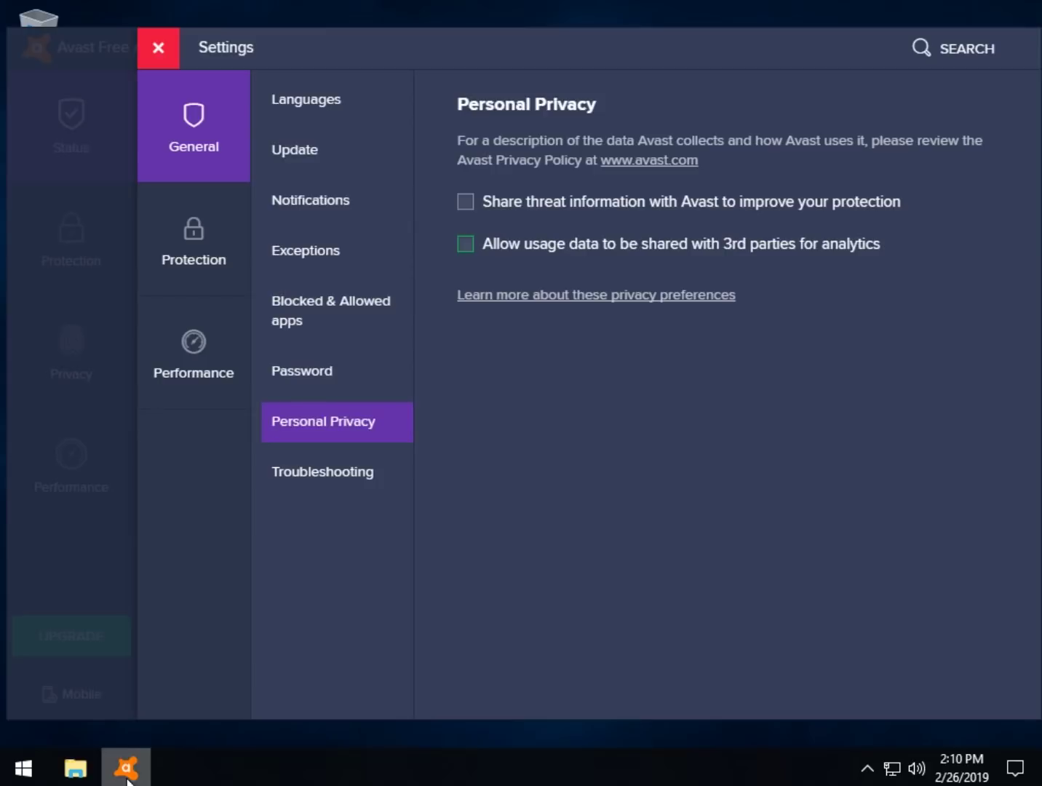
pyautogui.click(128, 769)
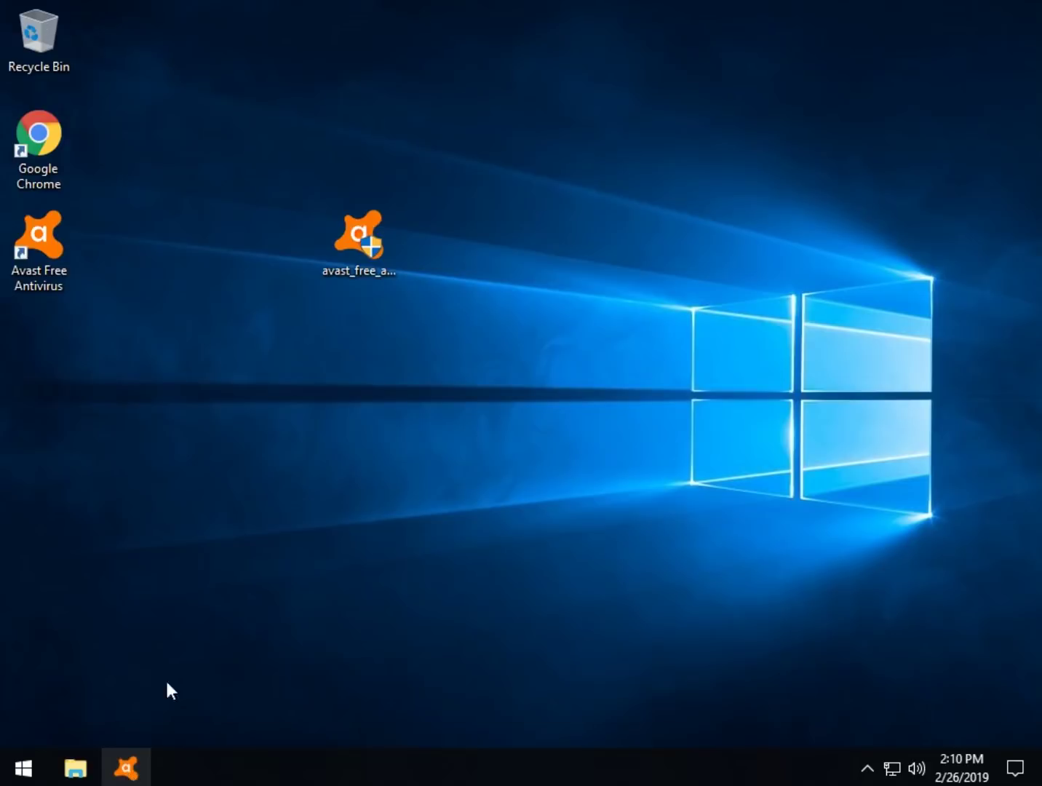
pyautogui.doubleClick(366, 226)
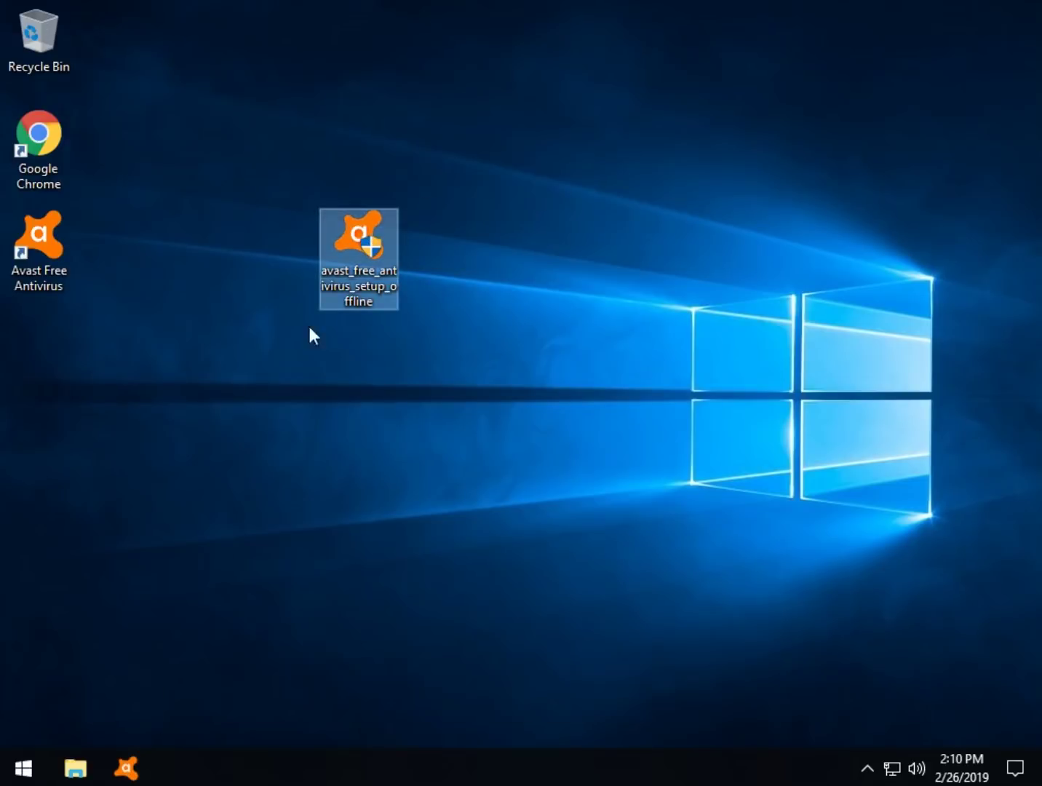
pyautogui.click(127, 770)
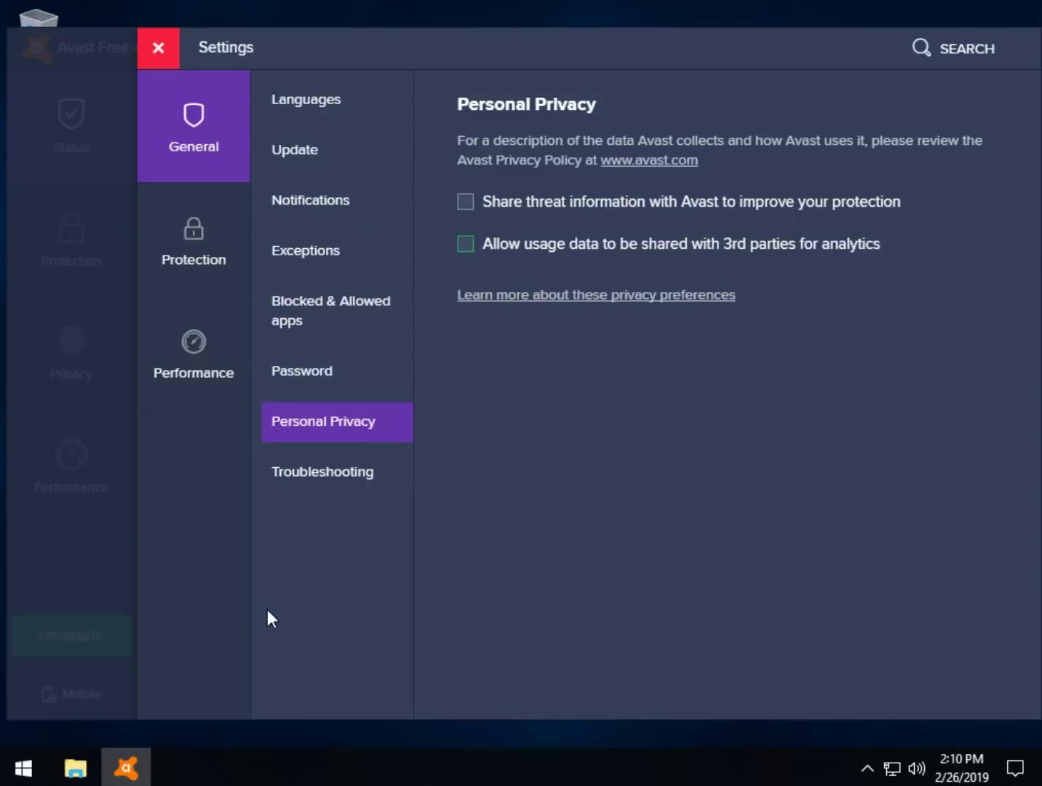
pyautogui.click(127, 767)
pyautogui.click(134, 756)
# - Review the Do Not Disturb Mode, Software Updater and Full Virus Scan settings, and close Avast
pyautogui.click(222, 367)
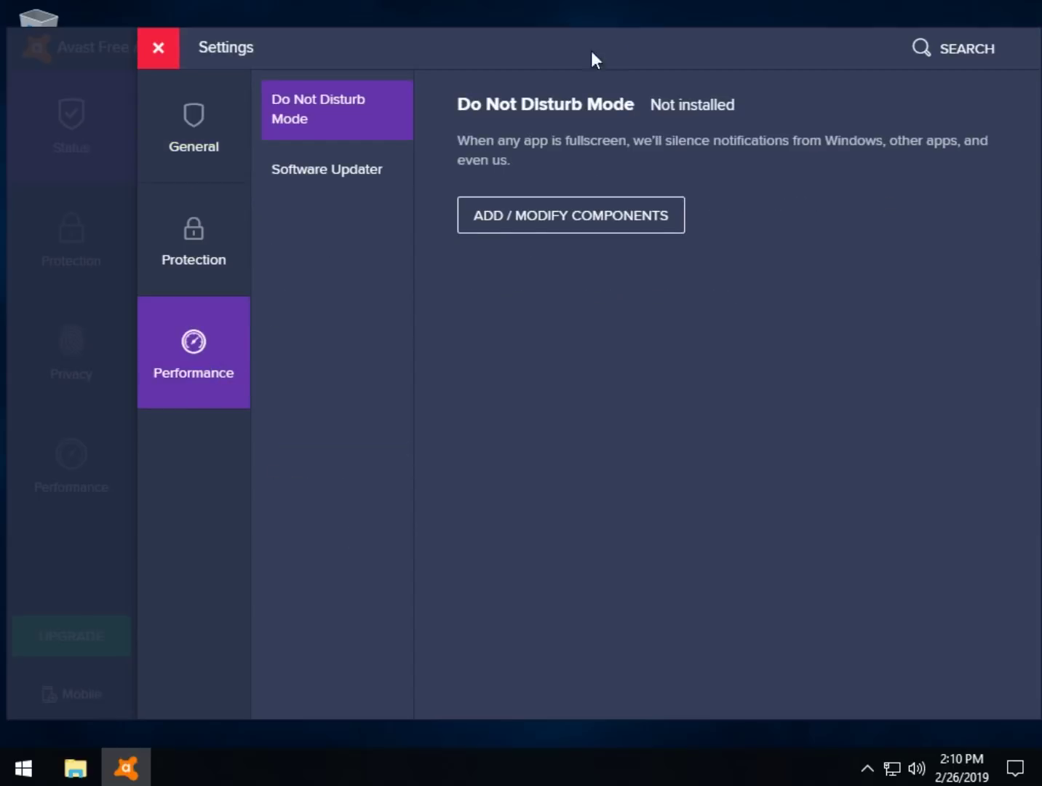
pyautogui.click(345, 171)
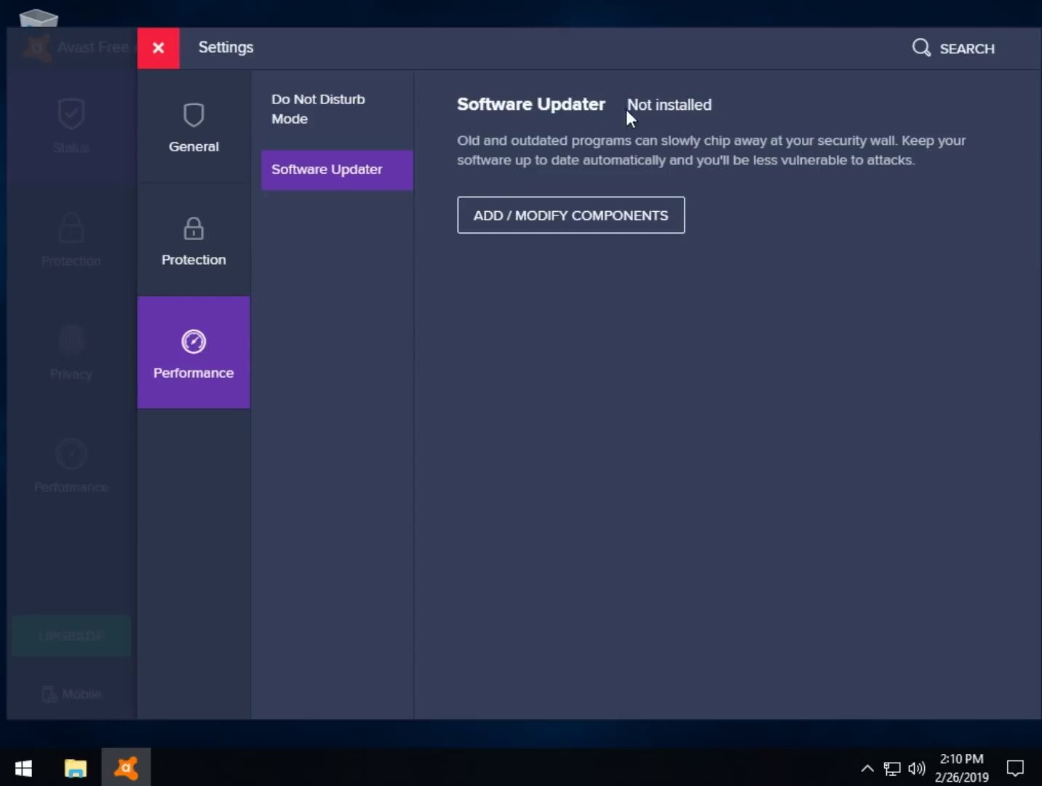
pyautogui.click(278, 100)
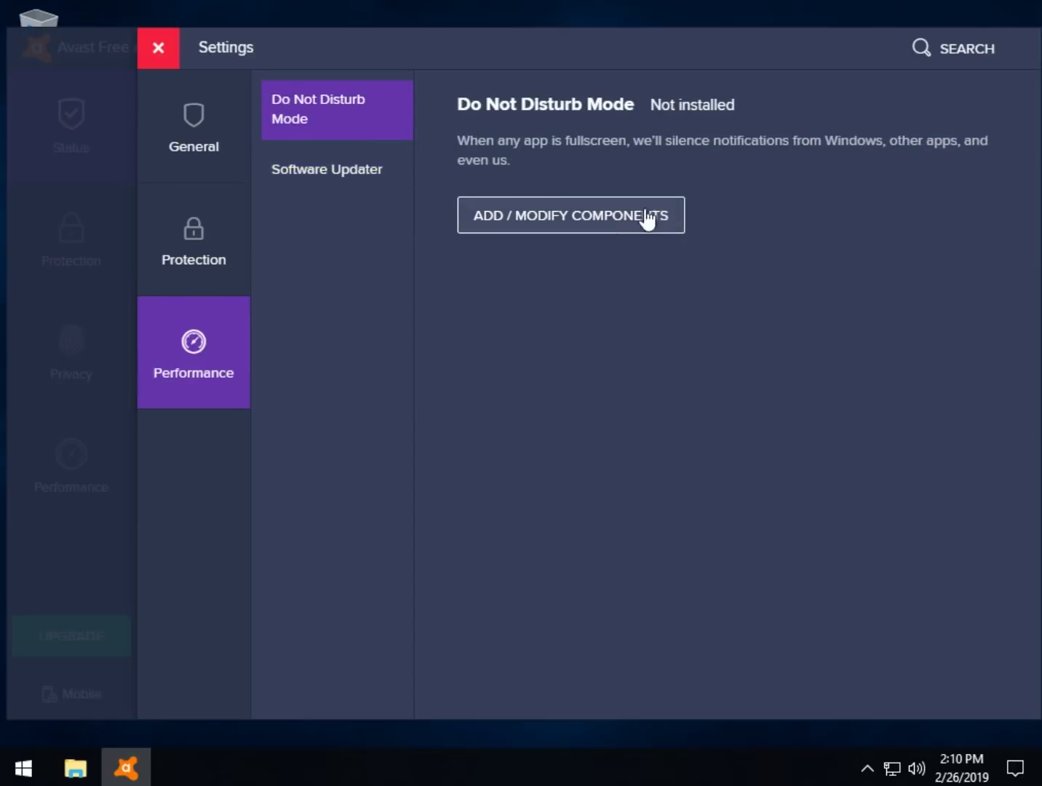
pyautogui.click(203, 261)
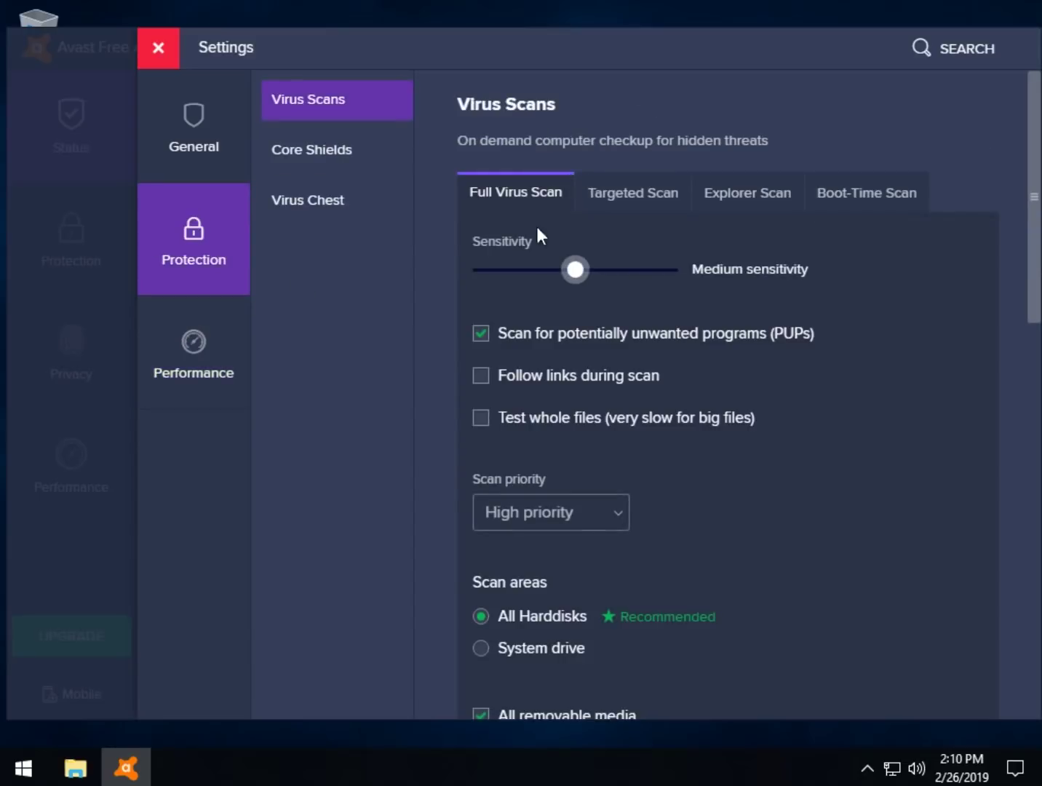
pyautogui.scroll(-12, 463, 372)
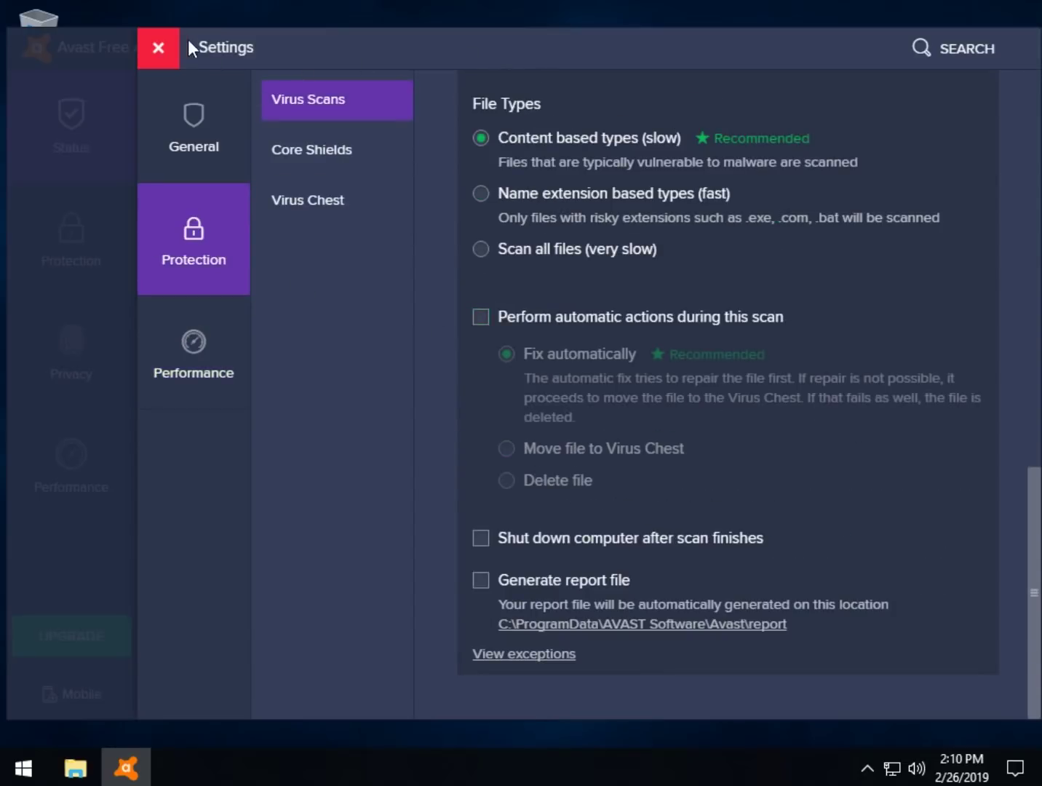
pyautogui.click(153, 48)
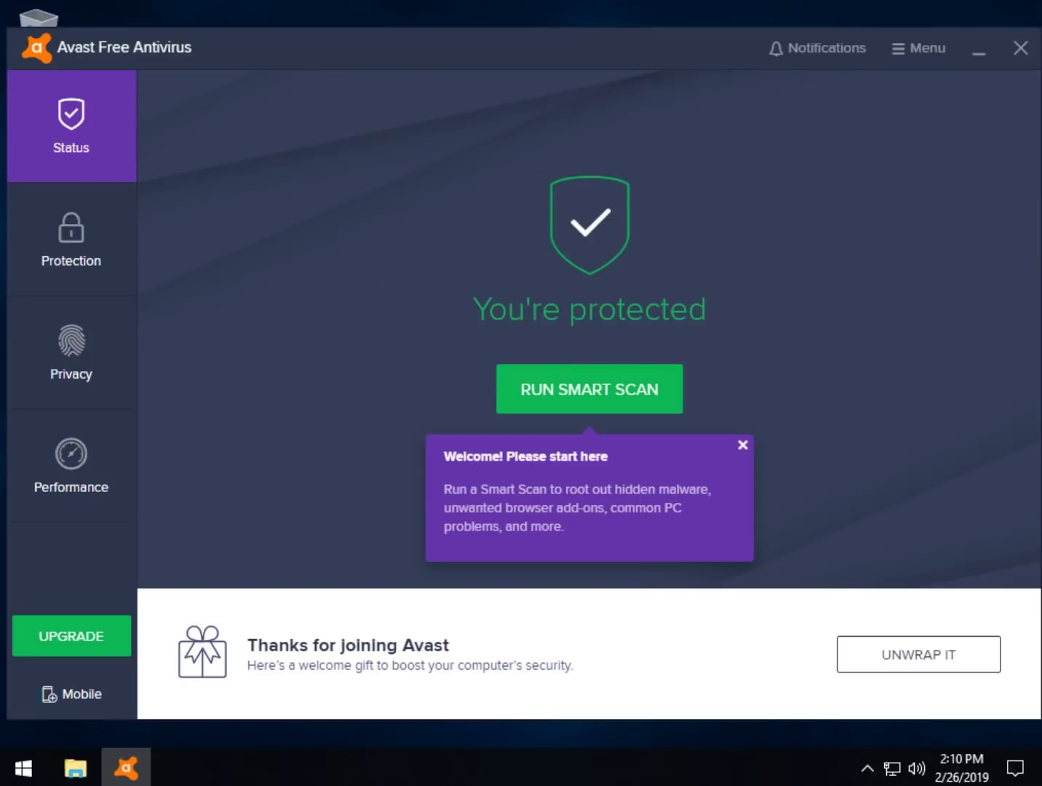
pyautogui.click(1020, 48)
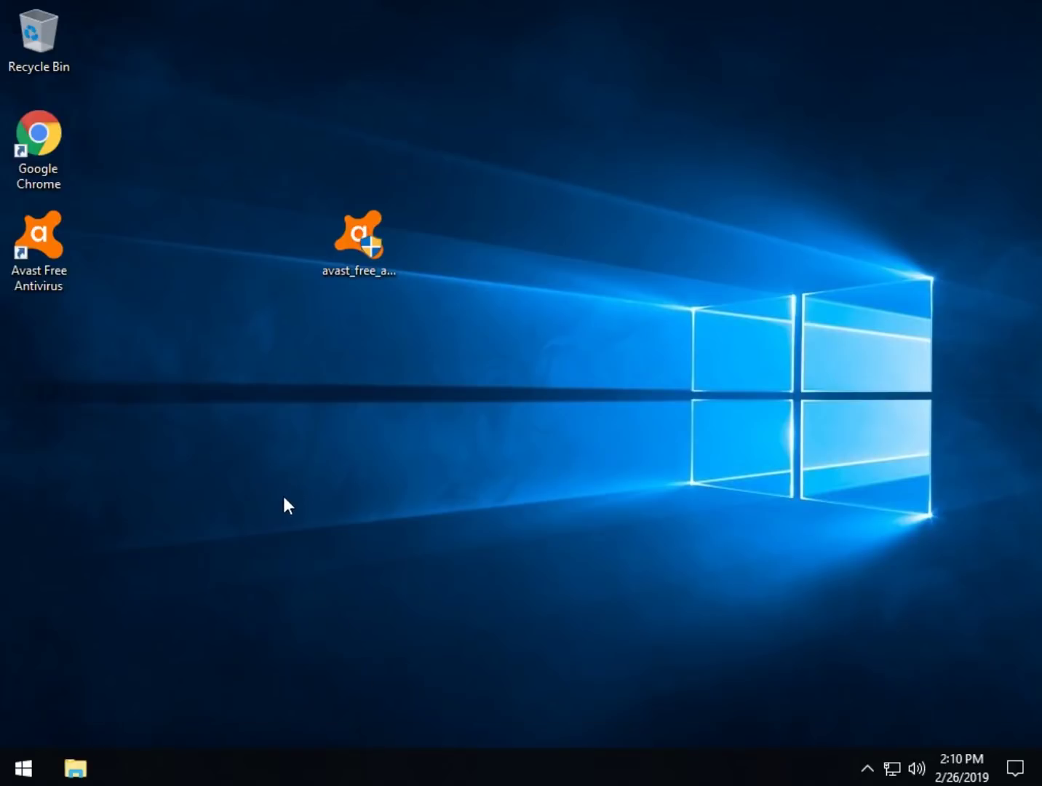